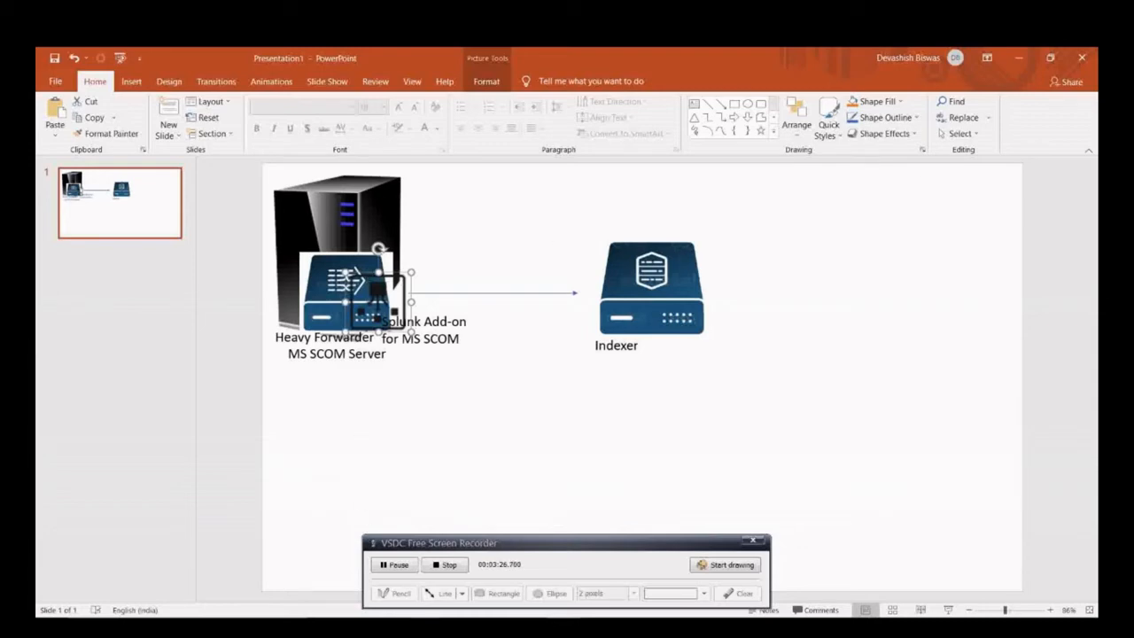
- Switch to Splunk Enterprise in the browser and open the server configuration of the Splunk Add-on for Microsoft SCOM
key(alt+Tab)
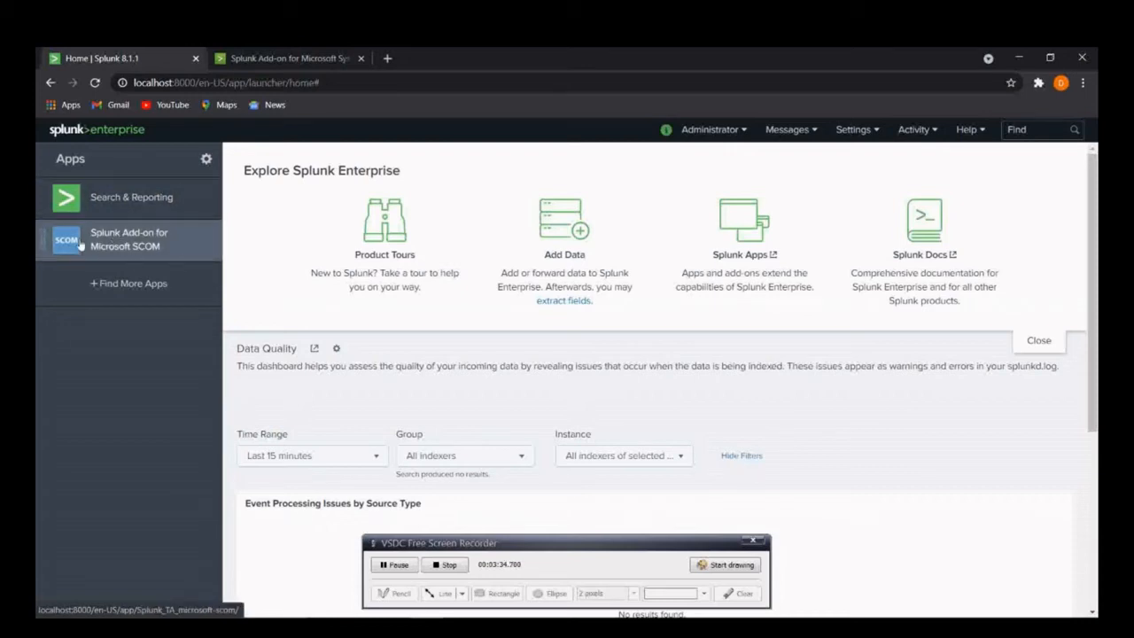
click(131, 246)
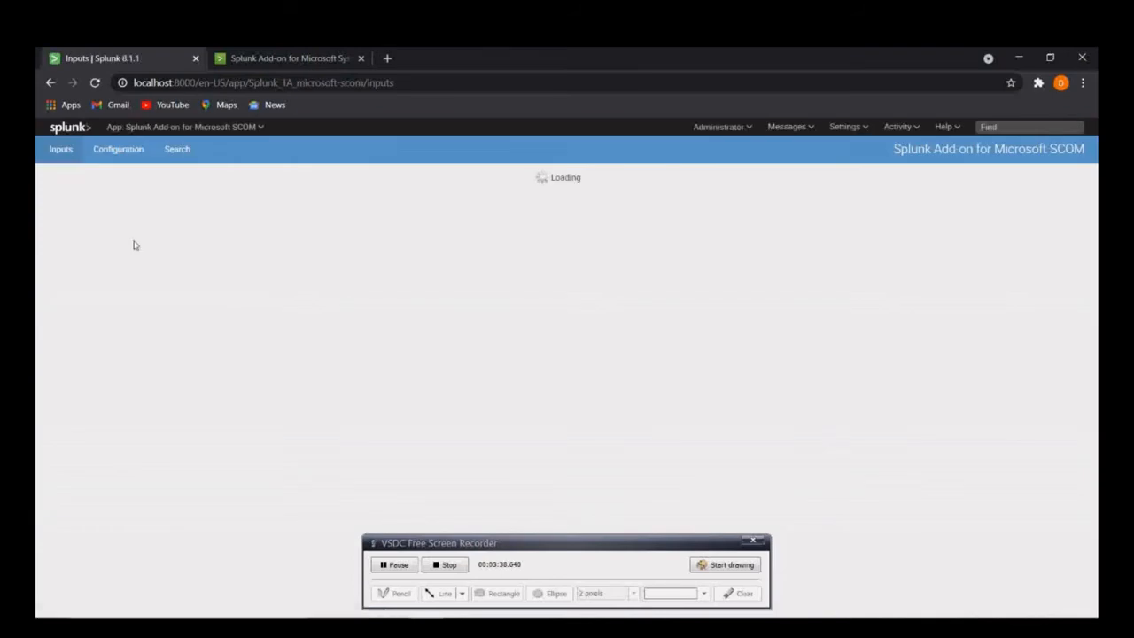
click(118, 149)
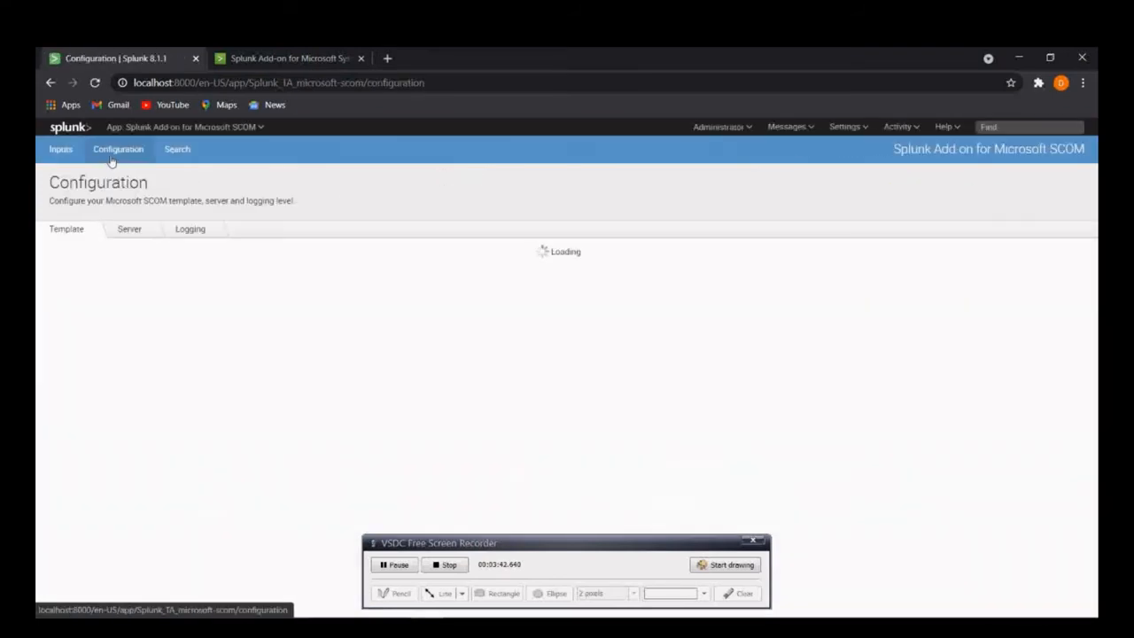
click(127, 230)
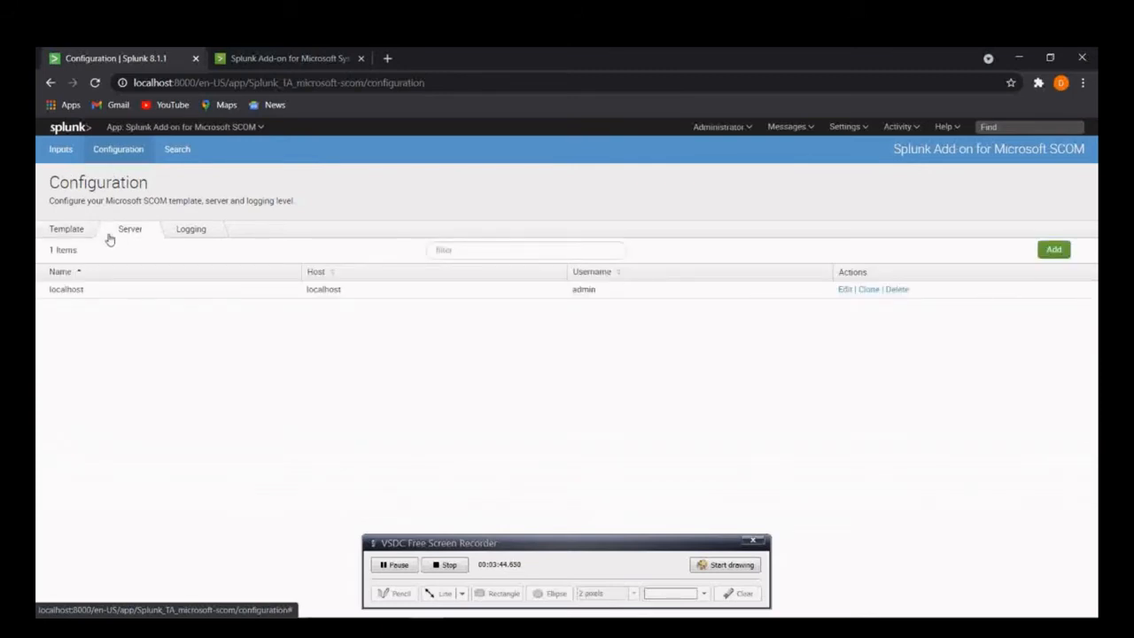
- Edit the localhost server entry and set its host to "Name of the server.domain"
click(847, 289)
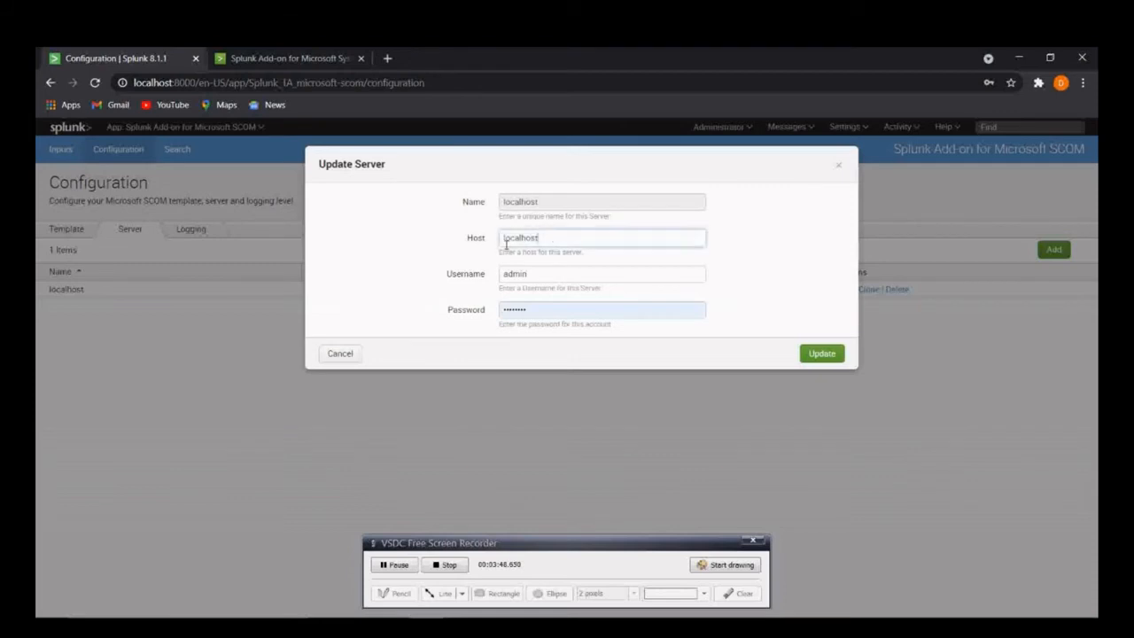
double_click(540, 240)
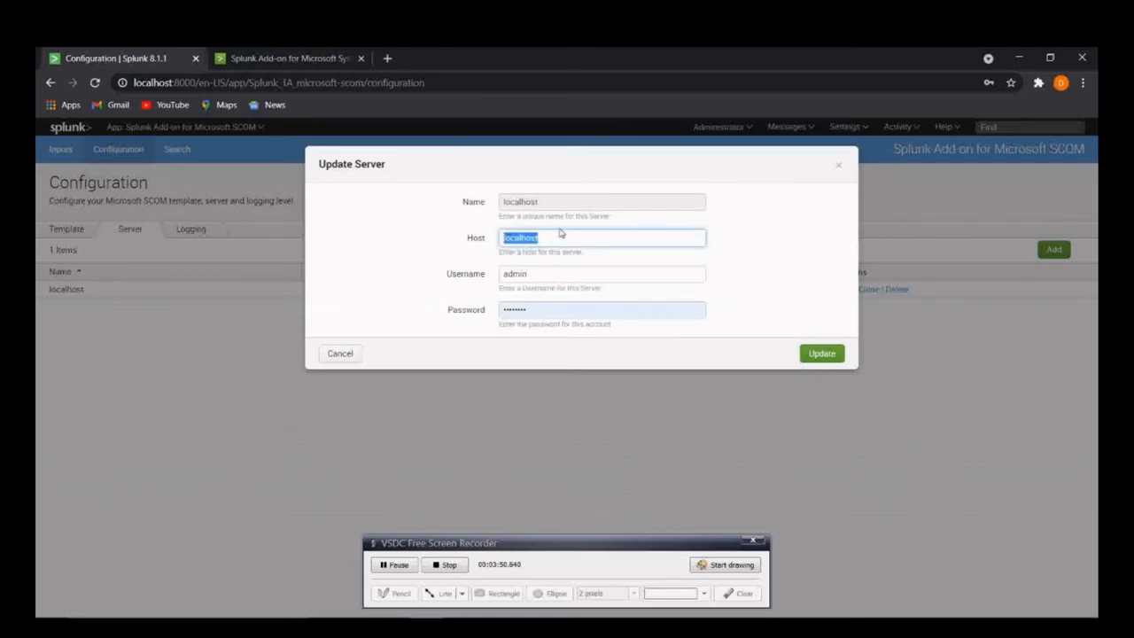
text(Nmi)
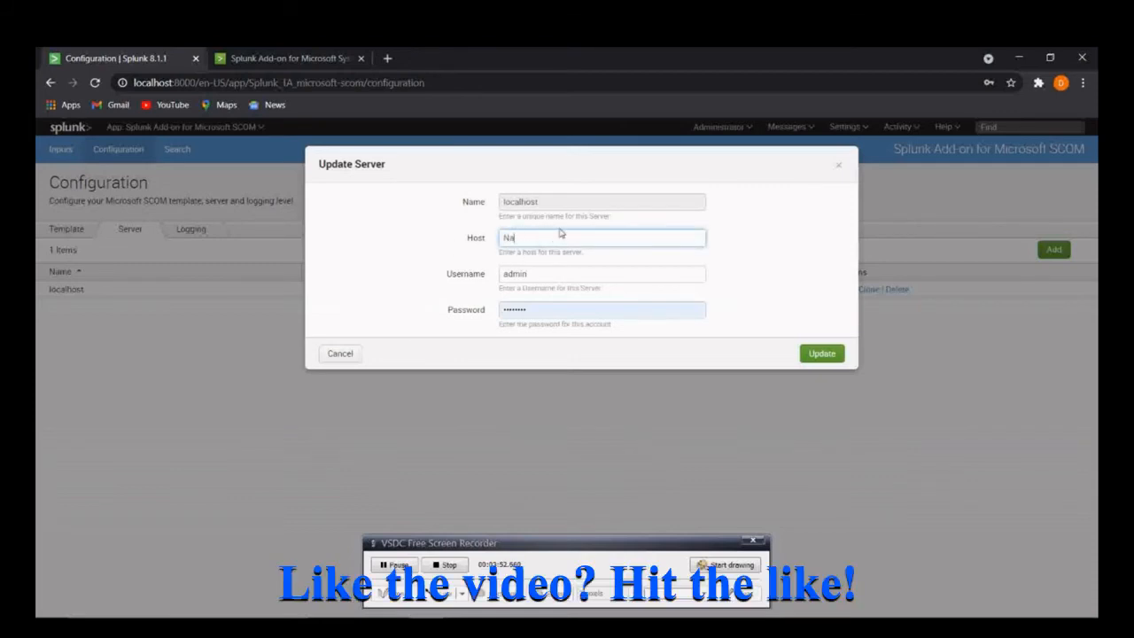
text(nme of the)
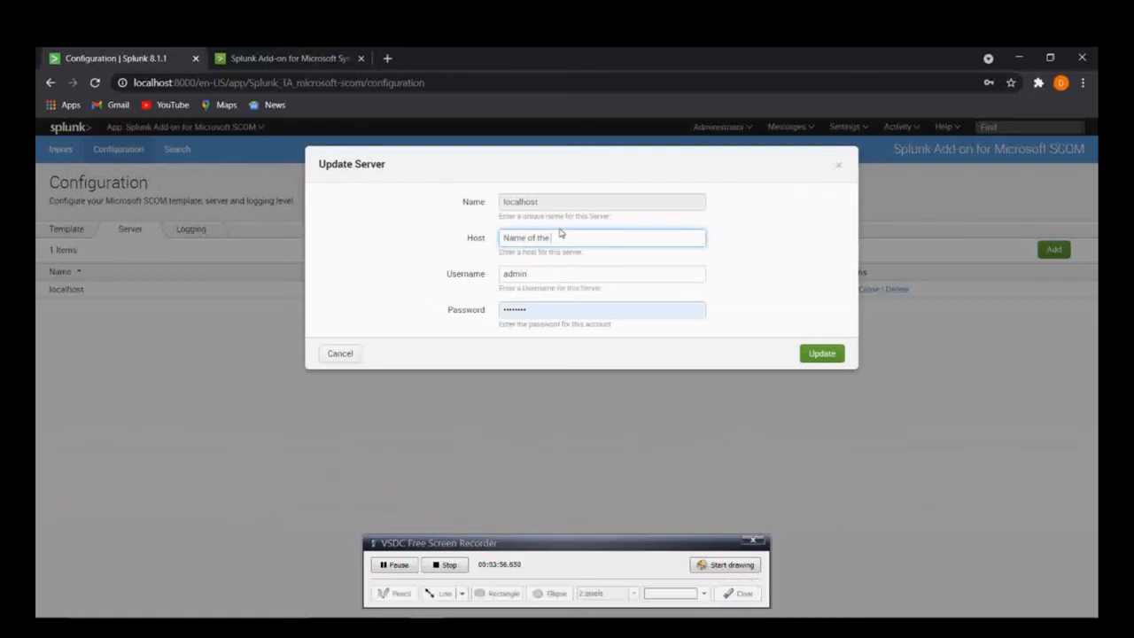
text( server. domain)
- Replace the server's username with the placeholder "username that can run the ms scom commands in PS"
click(560, 276)
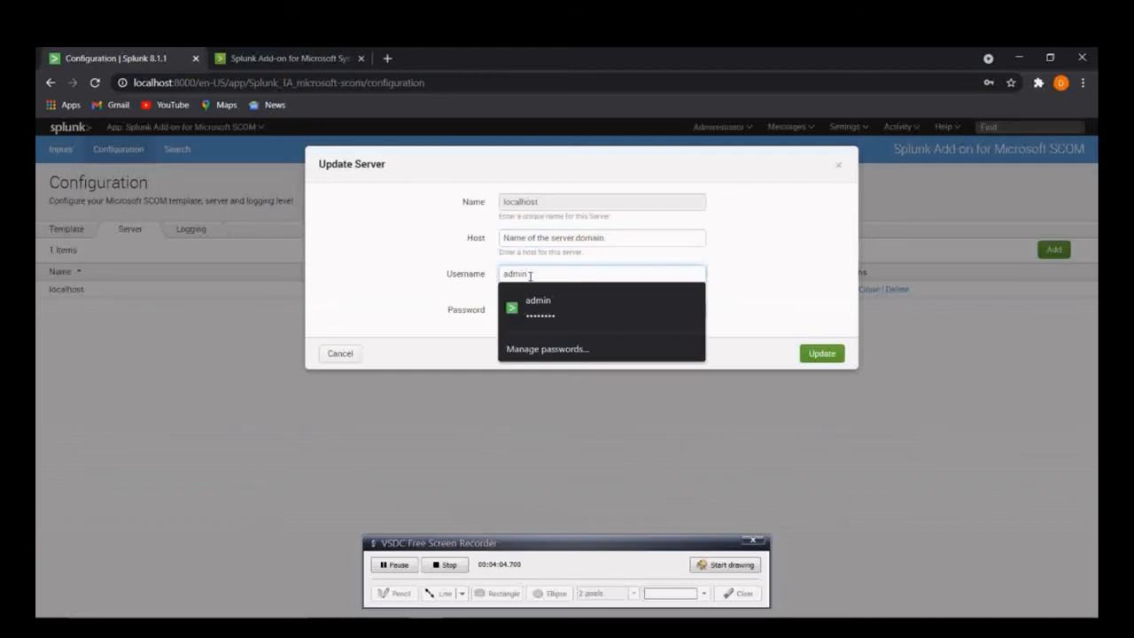
key(ctrl+a)
text(username for)
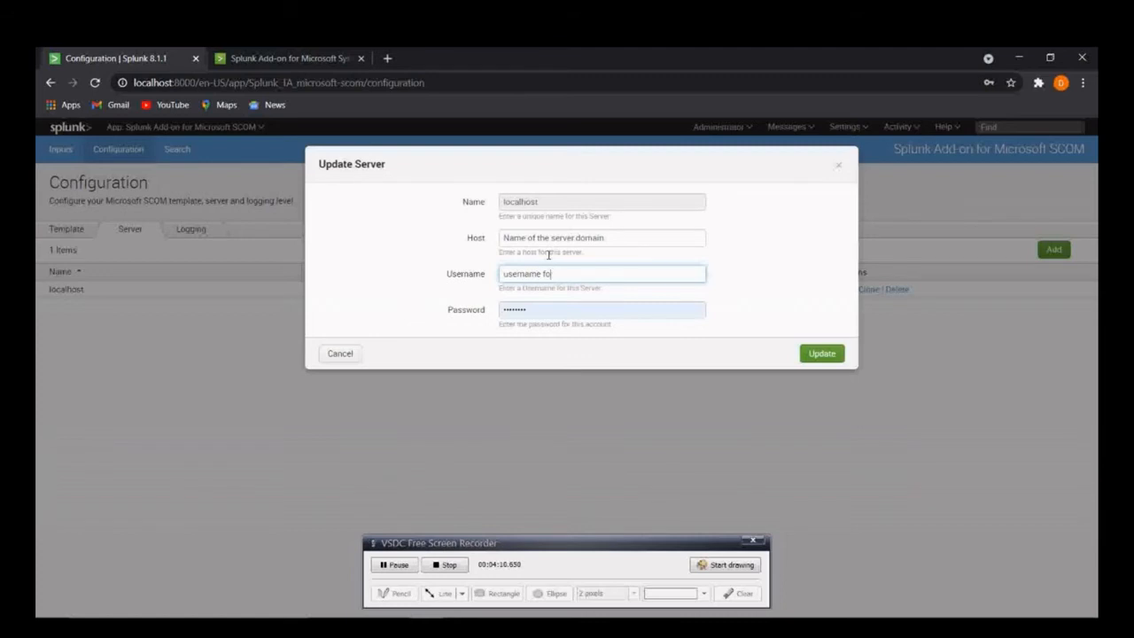
key(BackSpace)
text(that can run the ms scom comm)
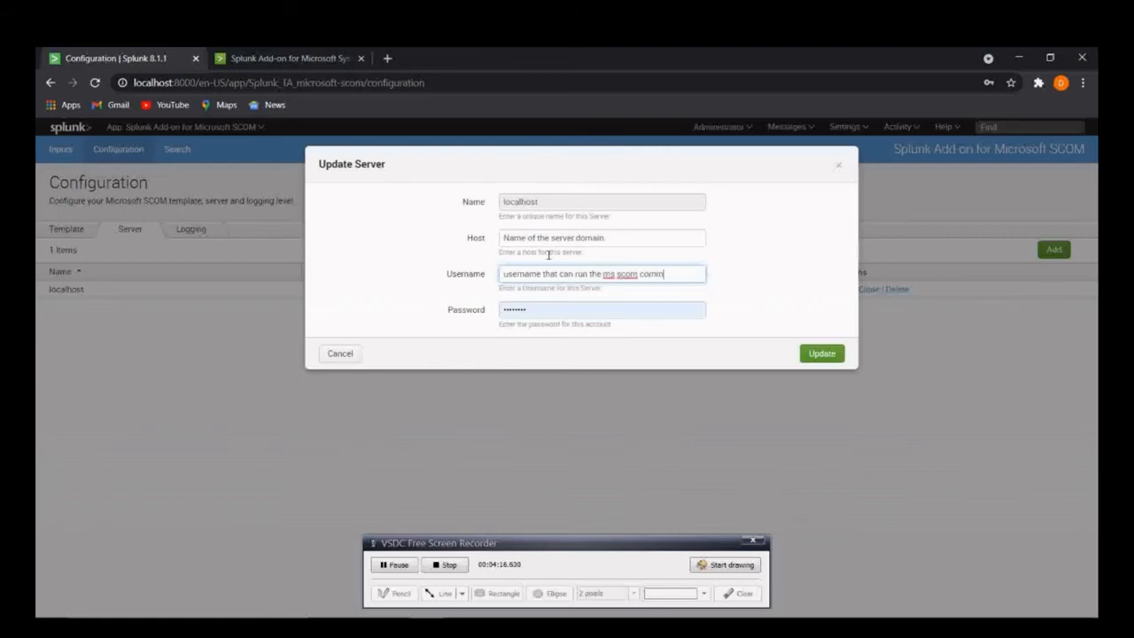
text(ands io)
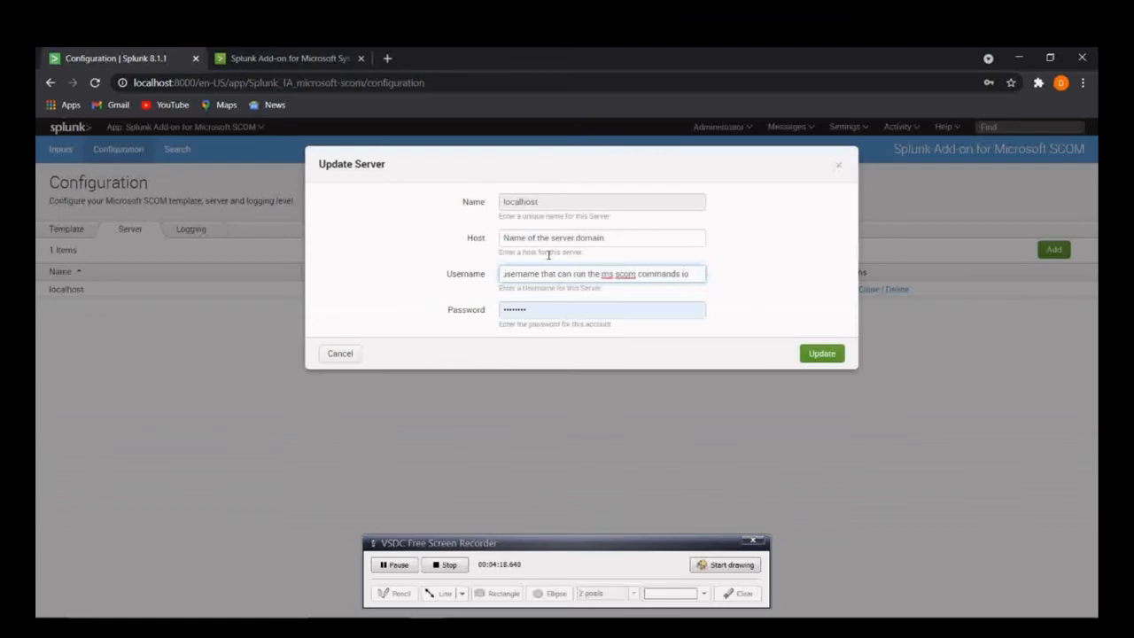
key(BackSpace)
key(BackSpace)
key(BackSpace)
text(in PS)
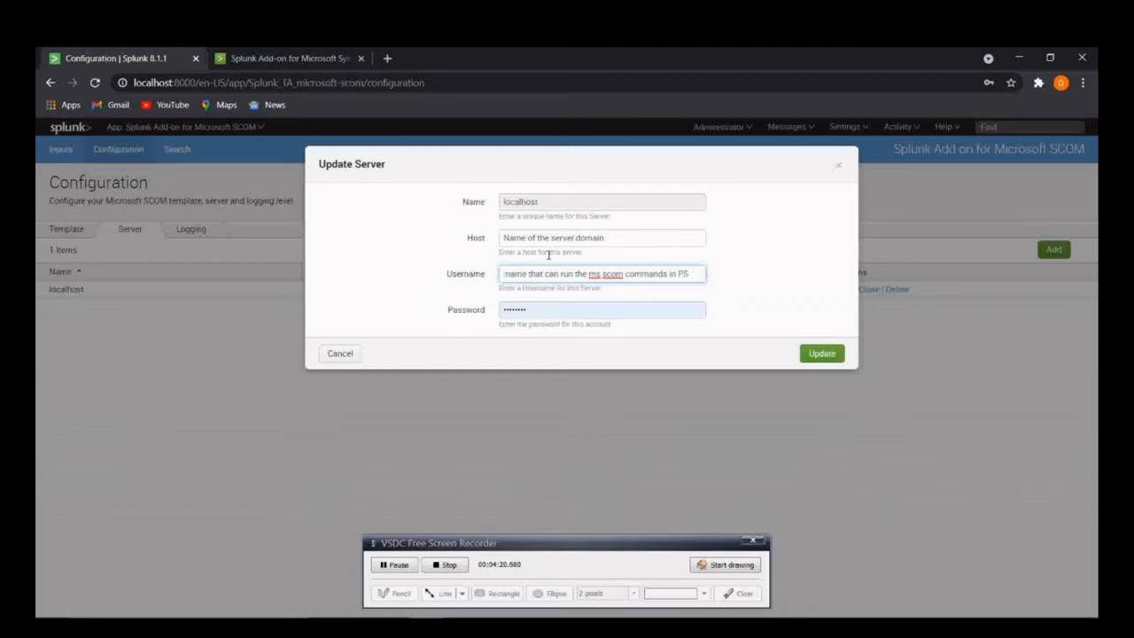
- Prefix the username with "DOMAIN/", then cancel the server update and decline saving the credentials in the browser
key(Home)
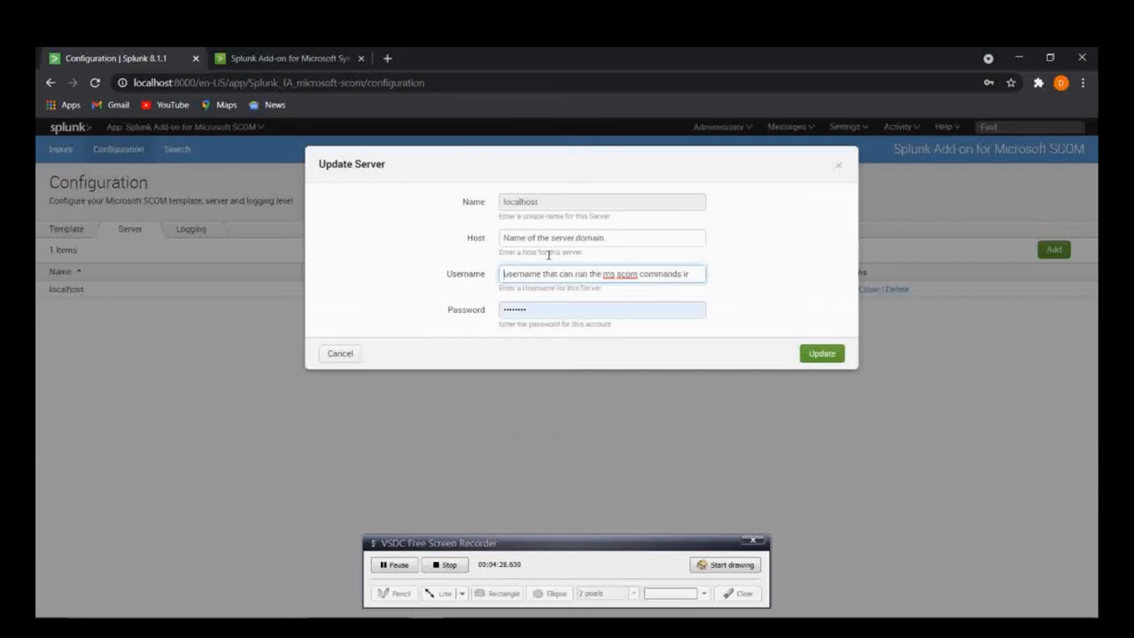
text(DOMAIN\)
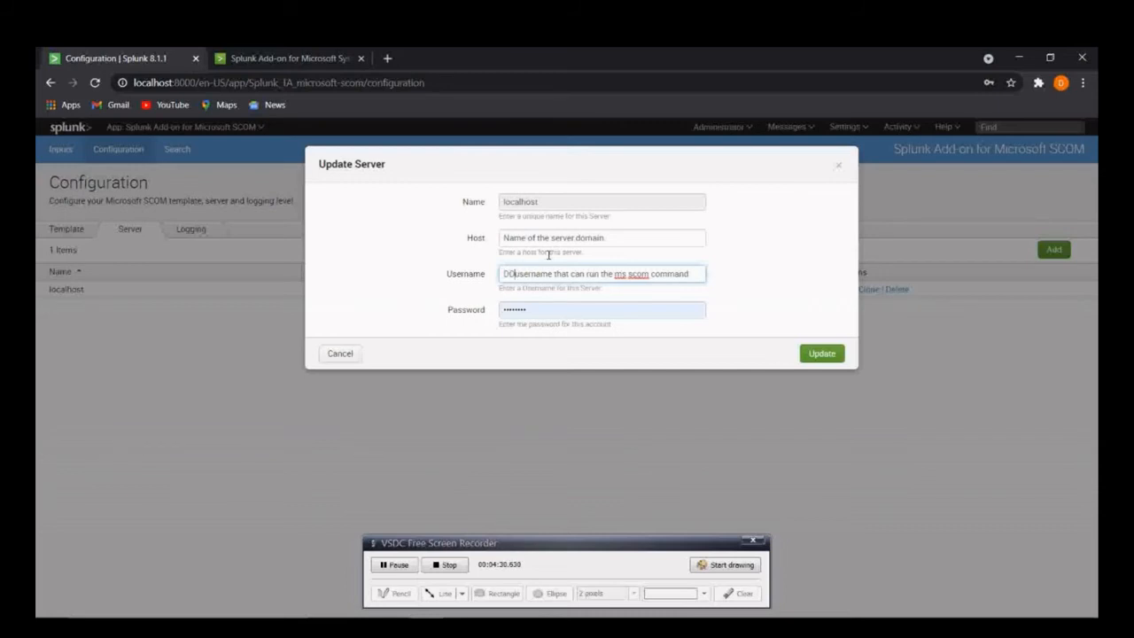
text(\)
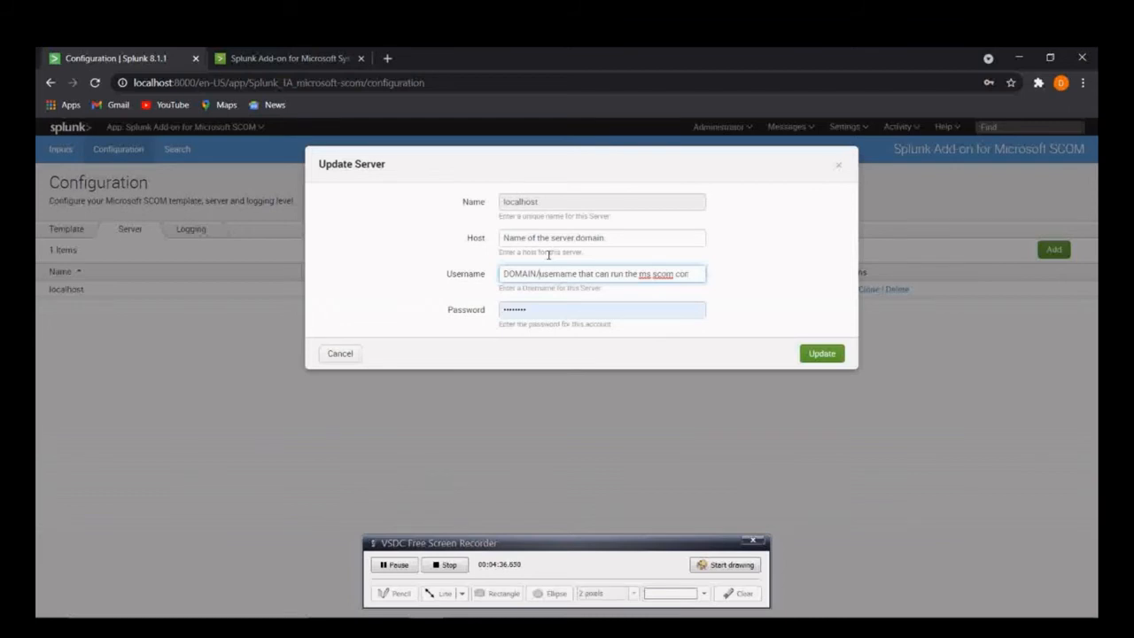
key(Tab)
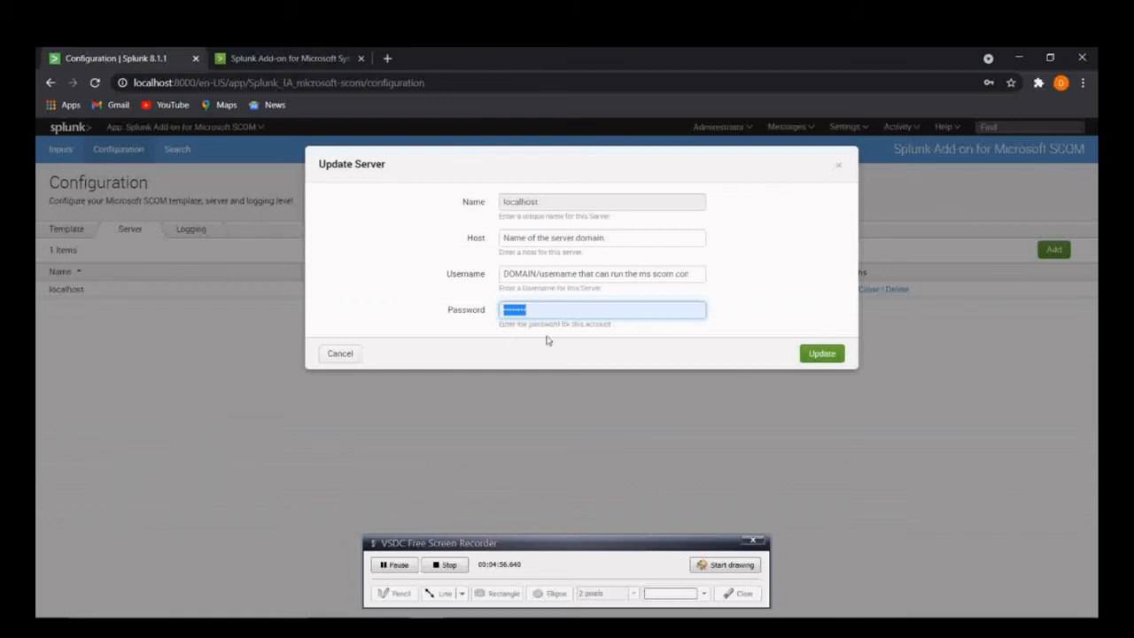
click(334, 357)
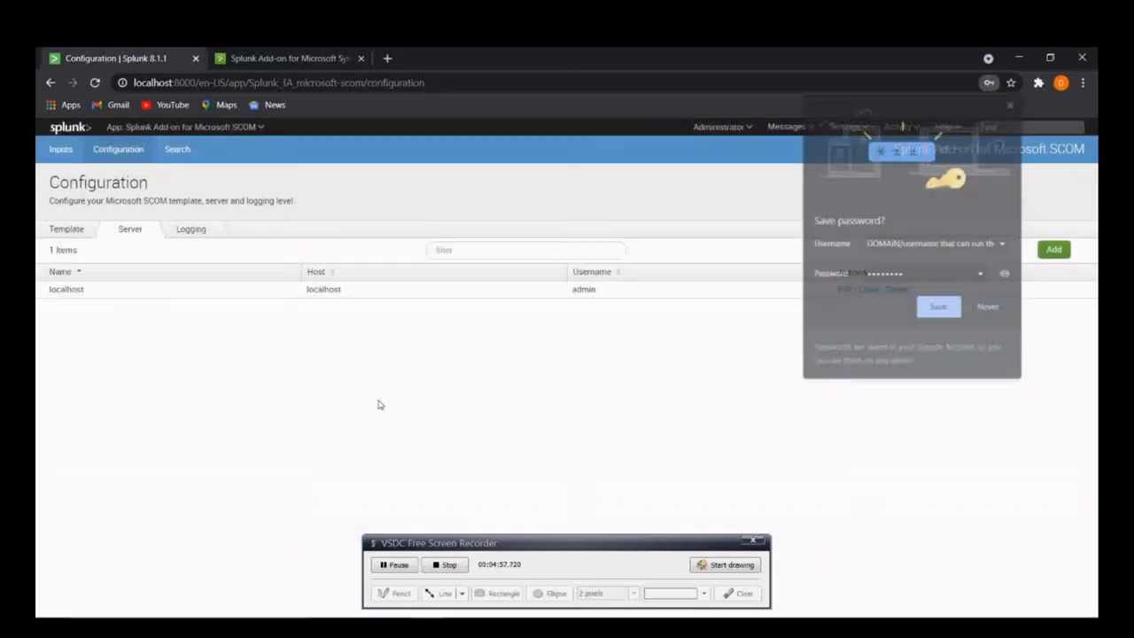
click(990, 308)
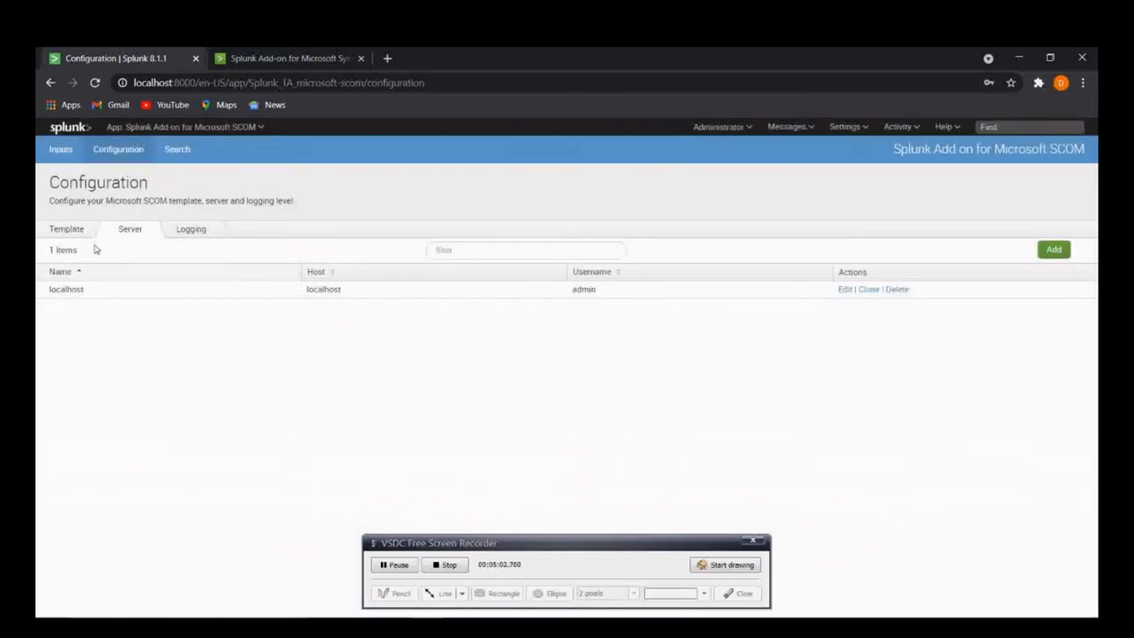
- Examine the metrics of the Events template in the add-on's configuration and close it without changes
click(51, 232)
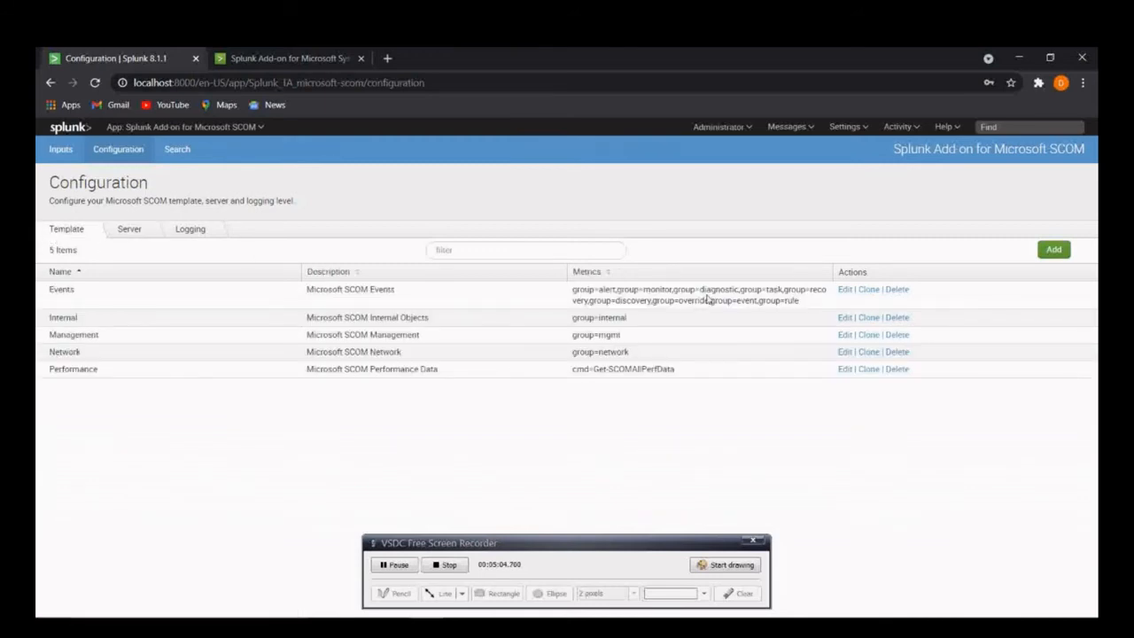
click(843, 289)
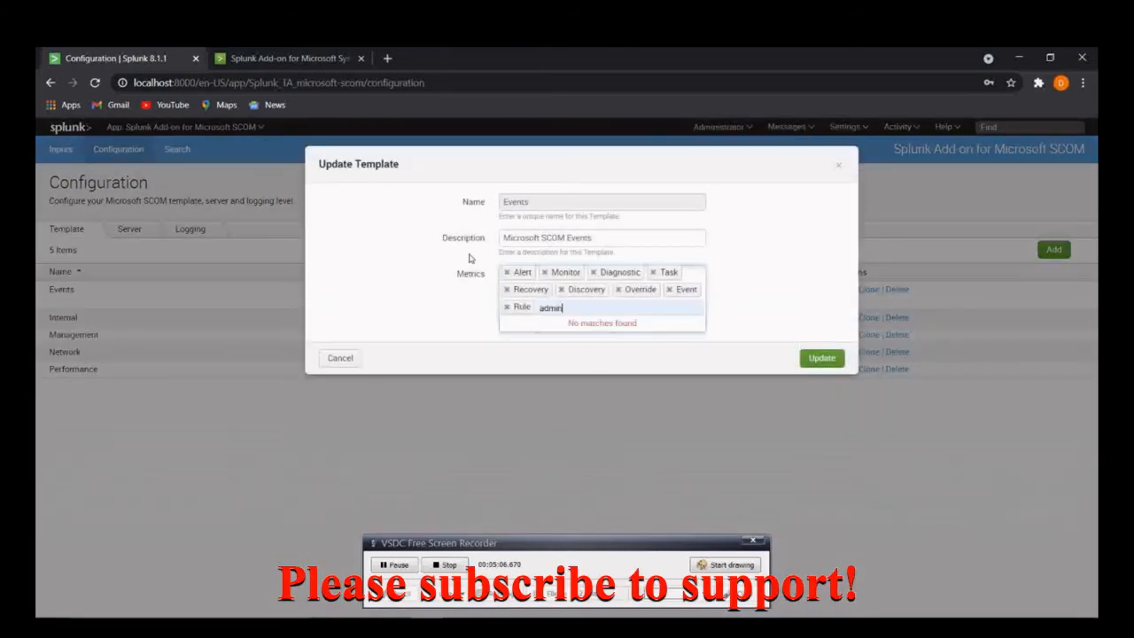
click(839, 165)
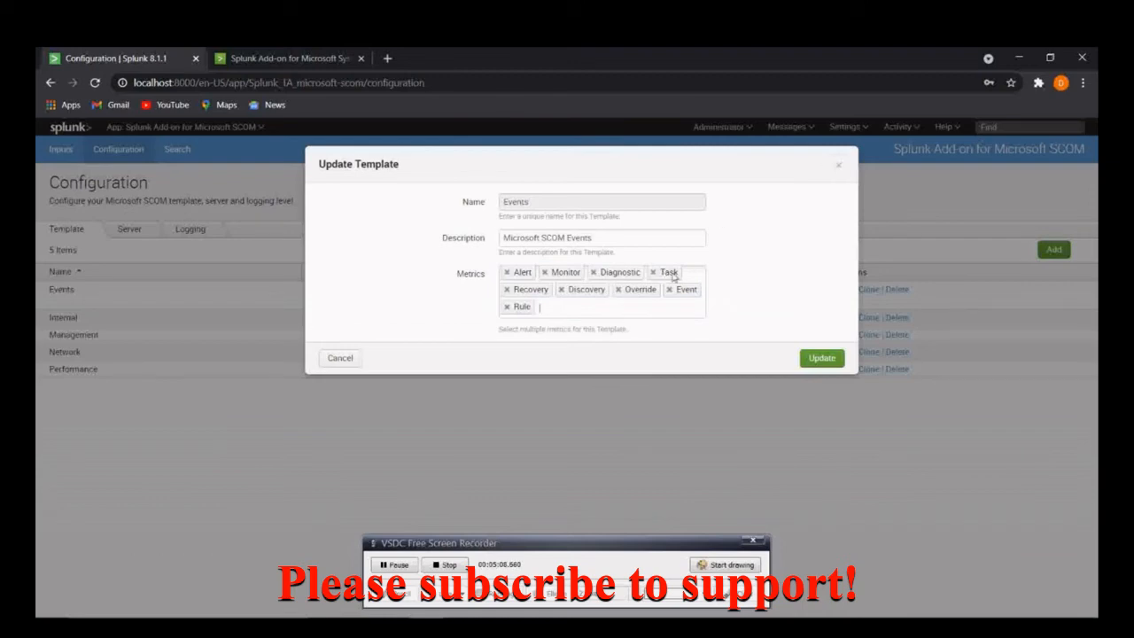
click(835, 167)
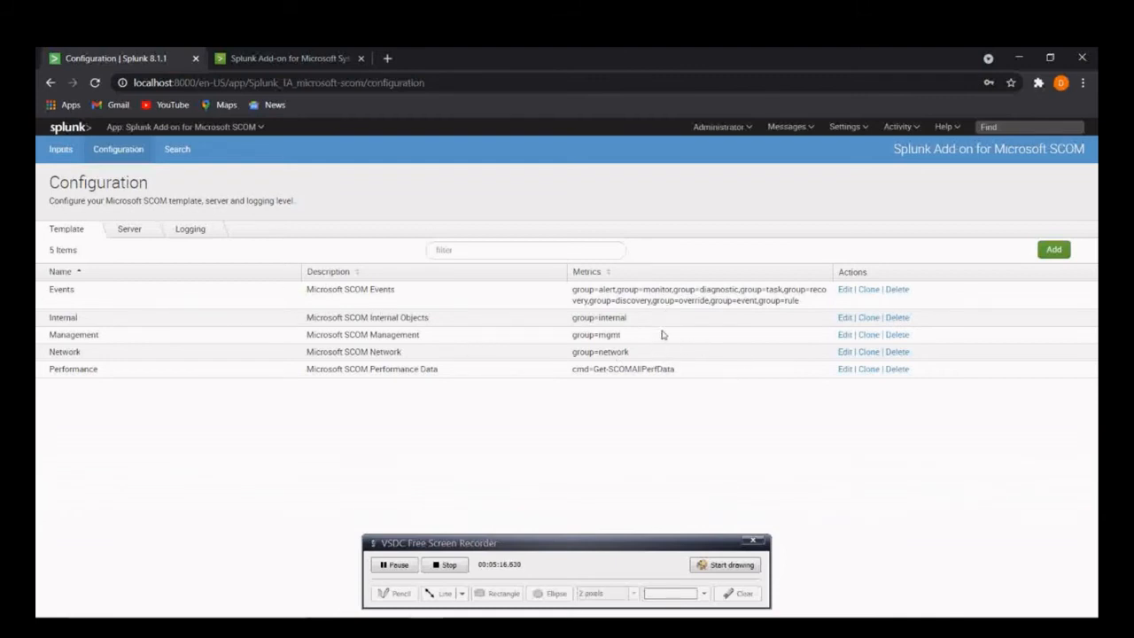
- Open the add-on's data inputs, view the Events input's settings and close them without changes
click(60, 150)
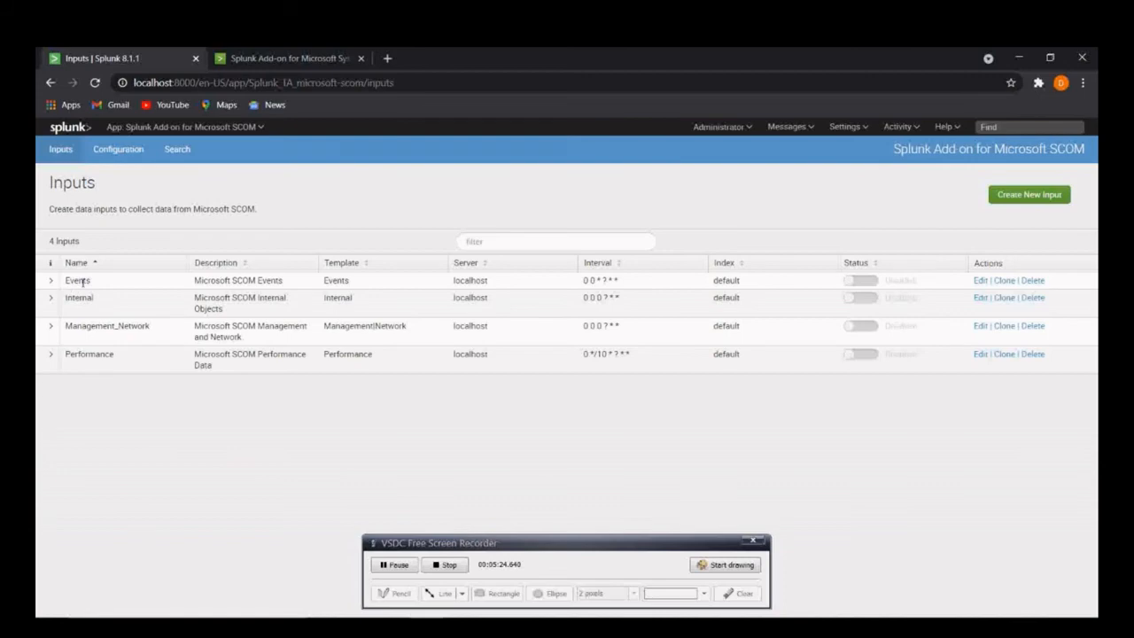
click(979, 280)
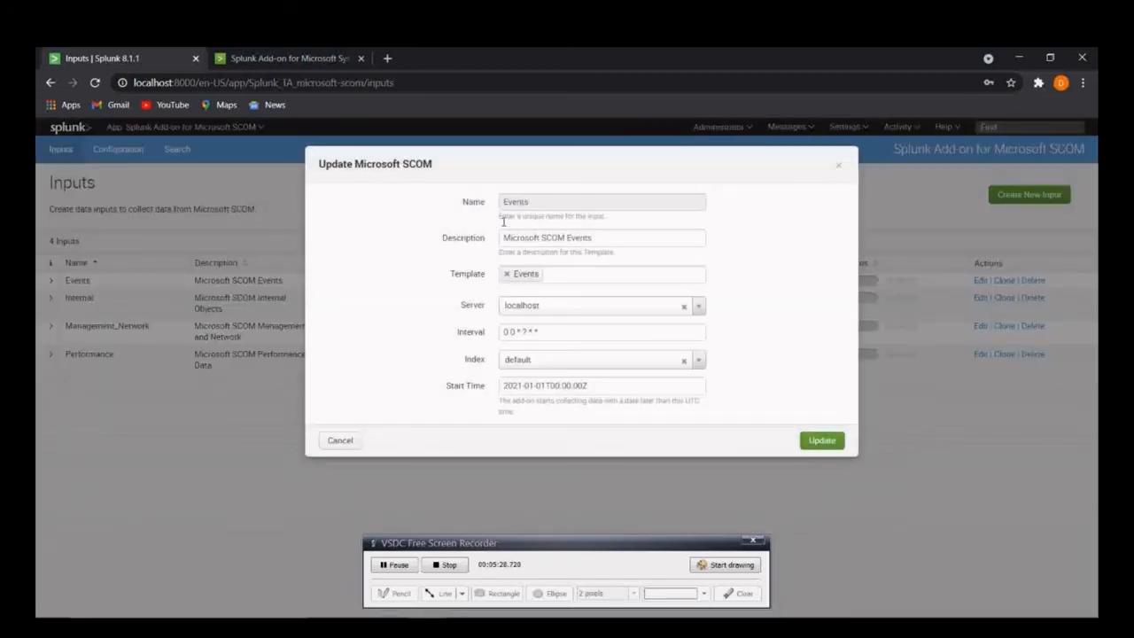
click(838, 165)
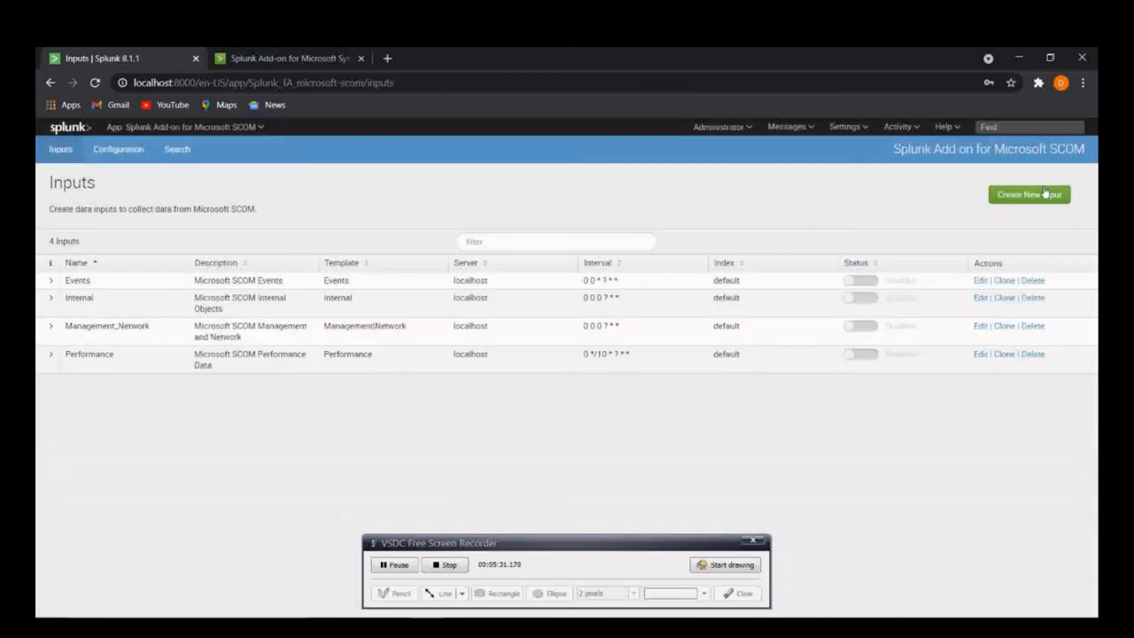
- Reopen the Events input and examine its available templates and collection interval
click(981, 281)
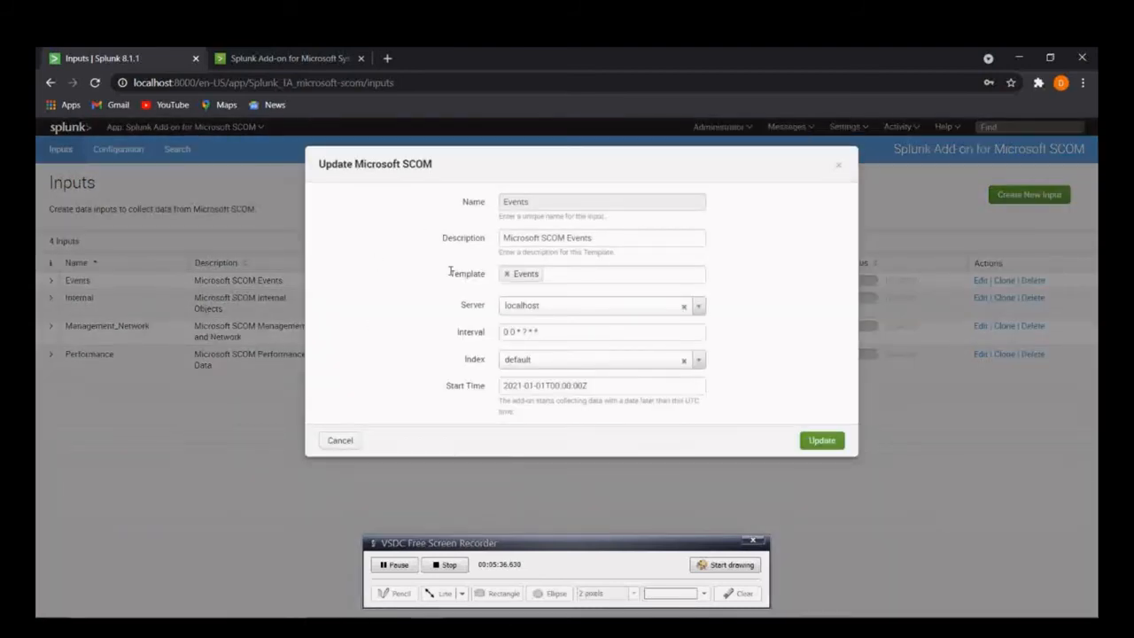
click(559, 277)
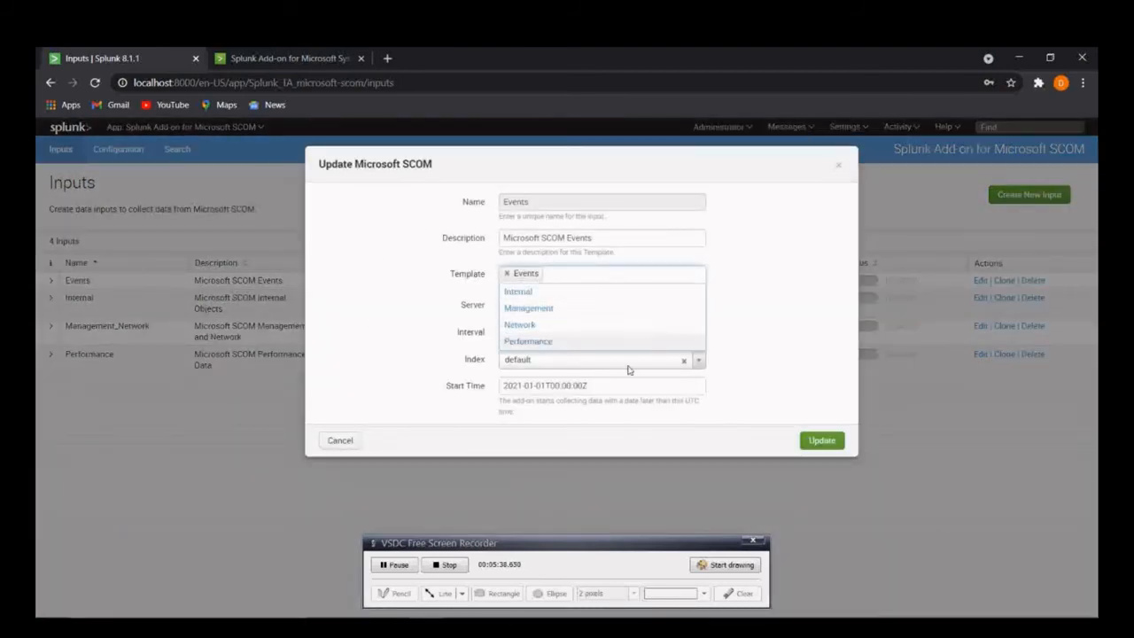
click(755, 303)
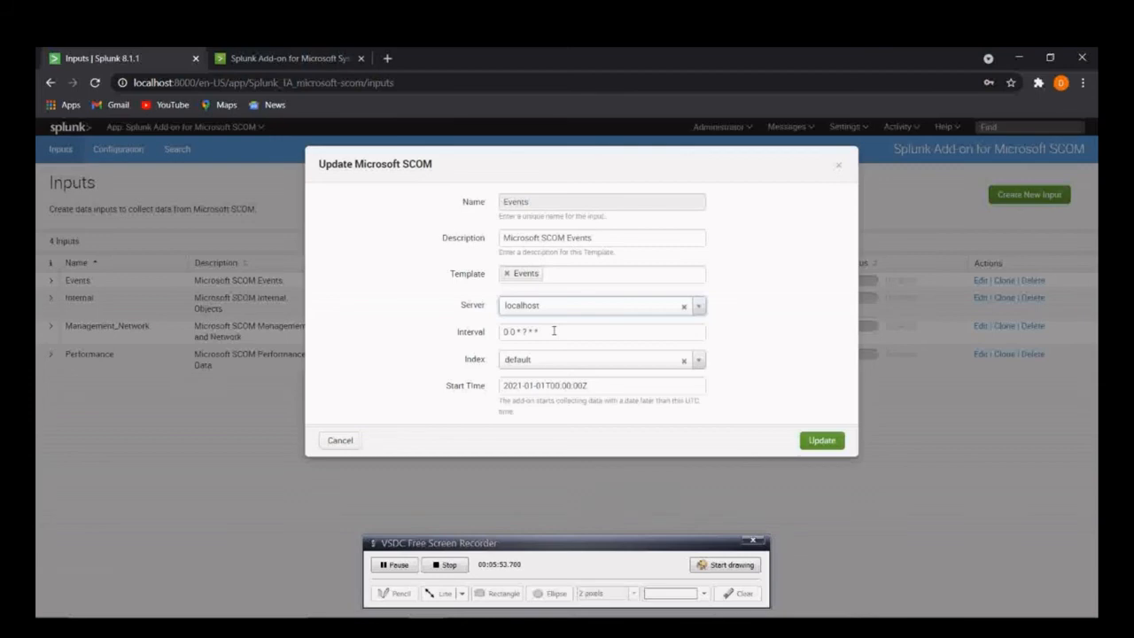
drag(553, 330, 506, 334)
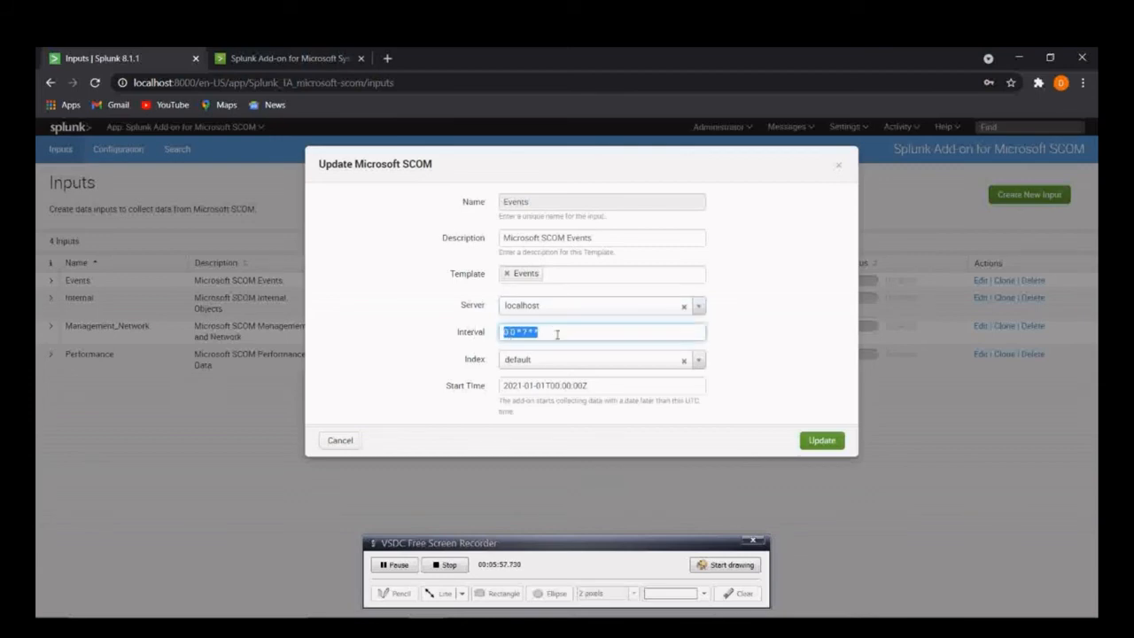
click(708, 329)
- Set the Events input's index to the custom name "forced_index_name", review the interval, and cancel the update
click(611, 363)
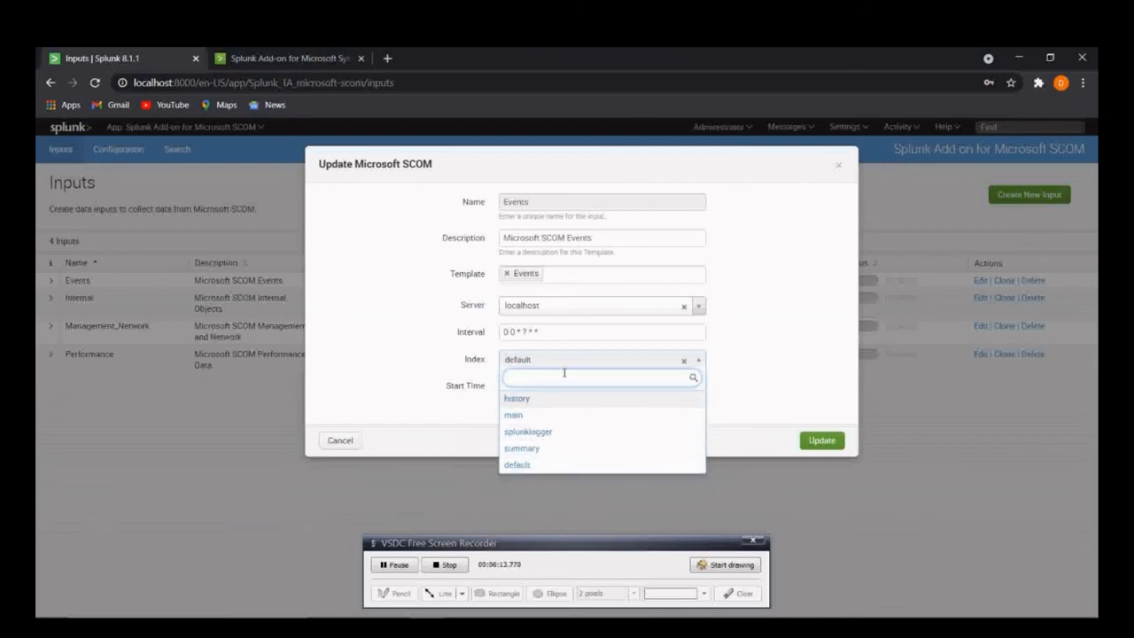
text(forced)
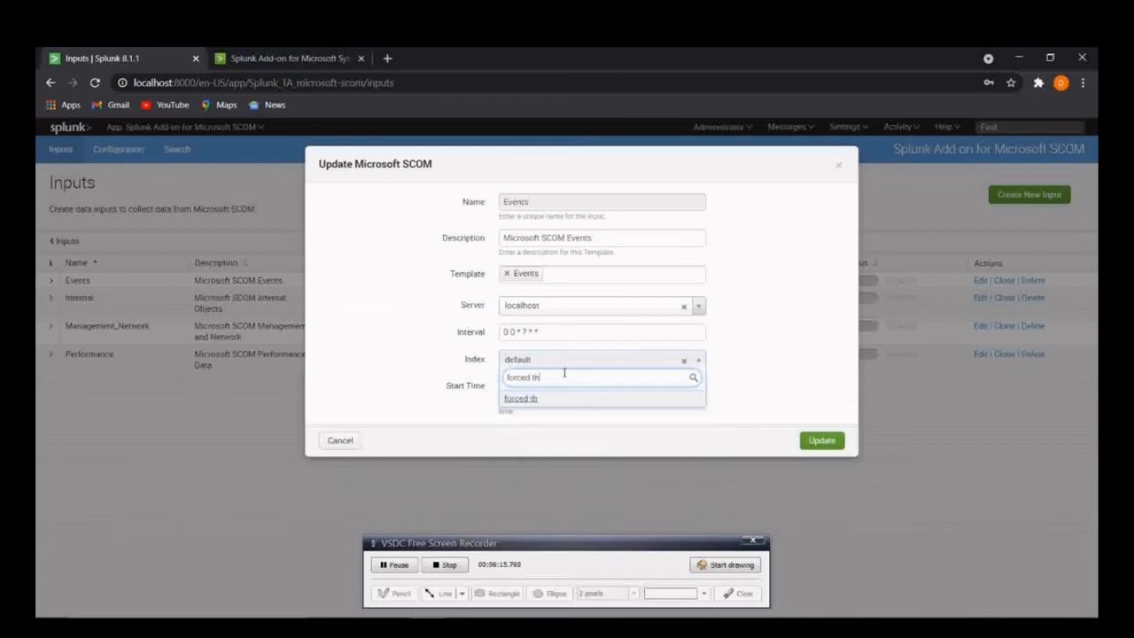
text(_index_name)
key(Return)
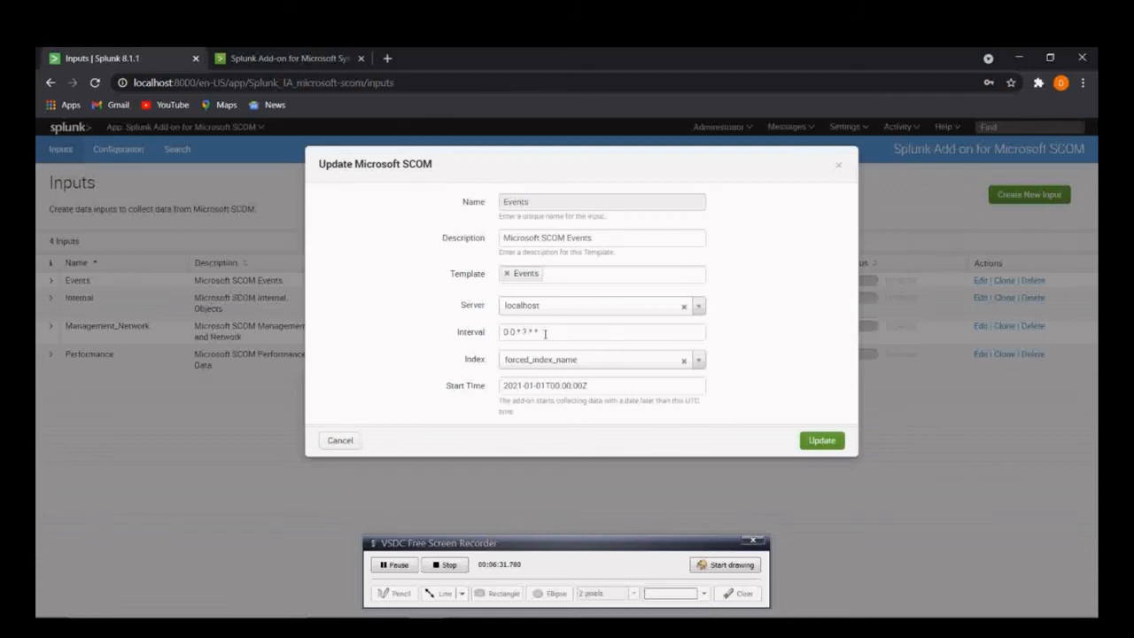
triple_click(506, 332)
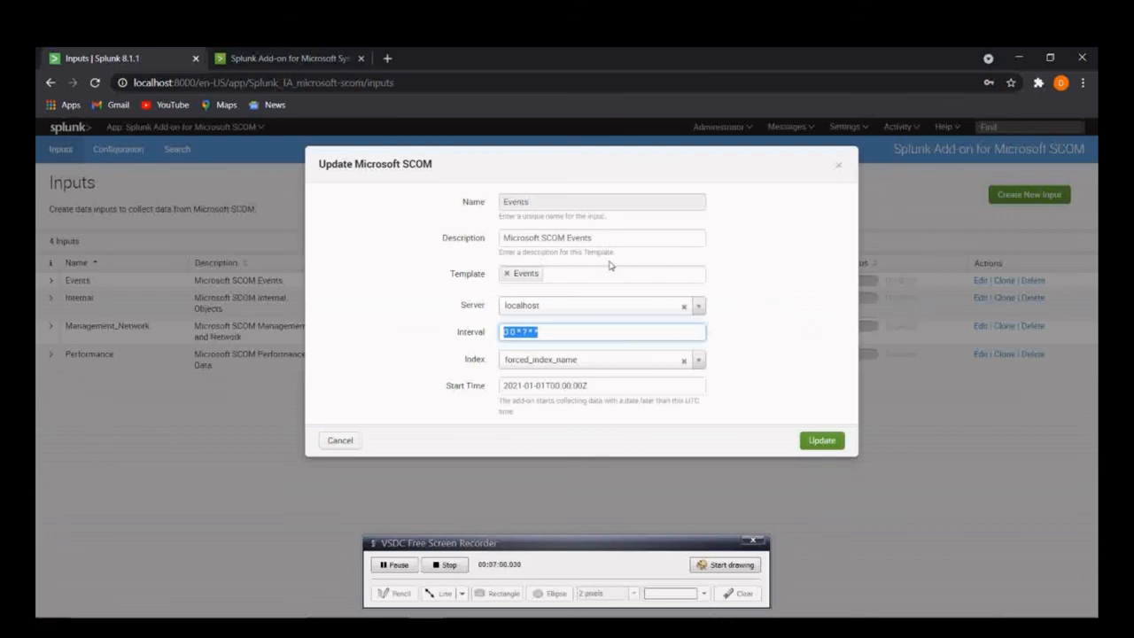
click(347, 445)
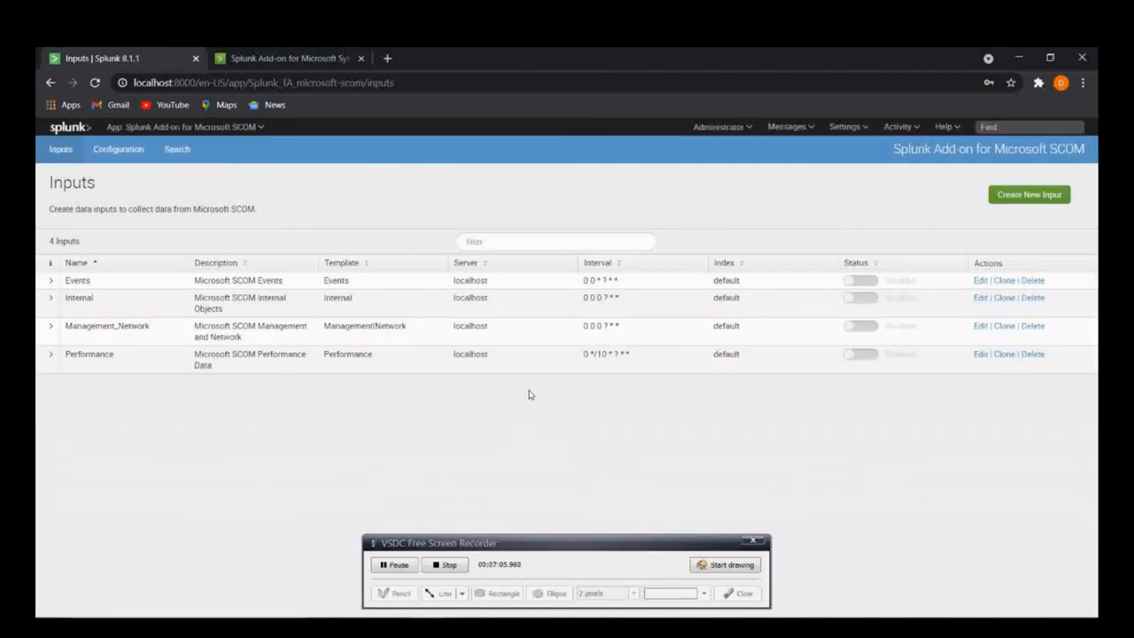